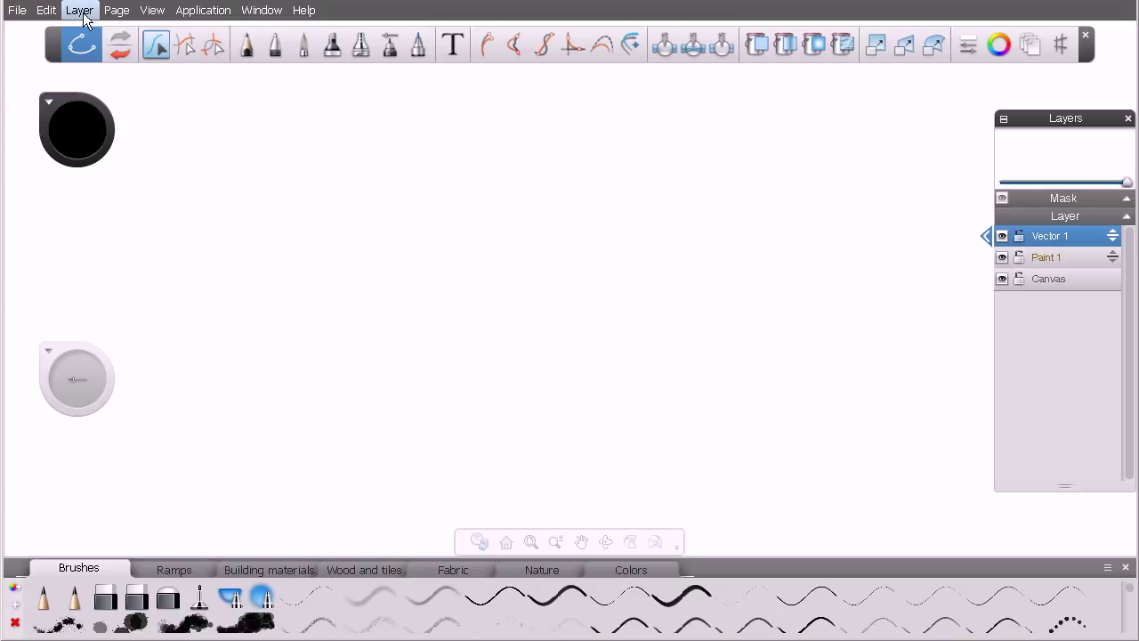
pyautogui.click(13, 11)
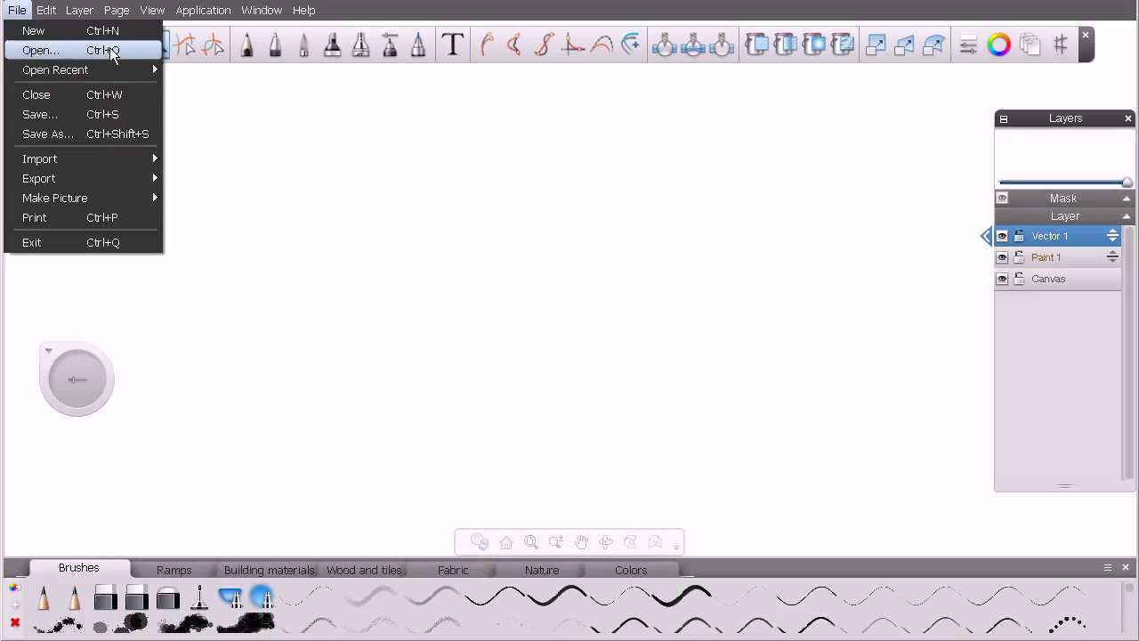
pyautogui.moveTo(77, 72)
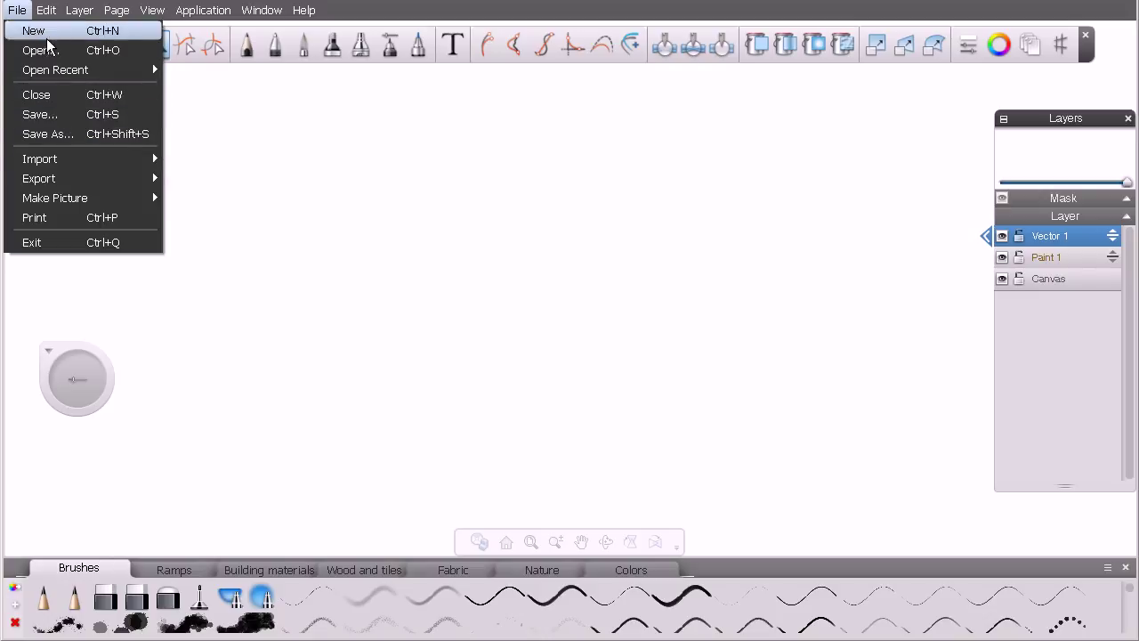
pyautogui.moveTo(50, 14)
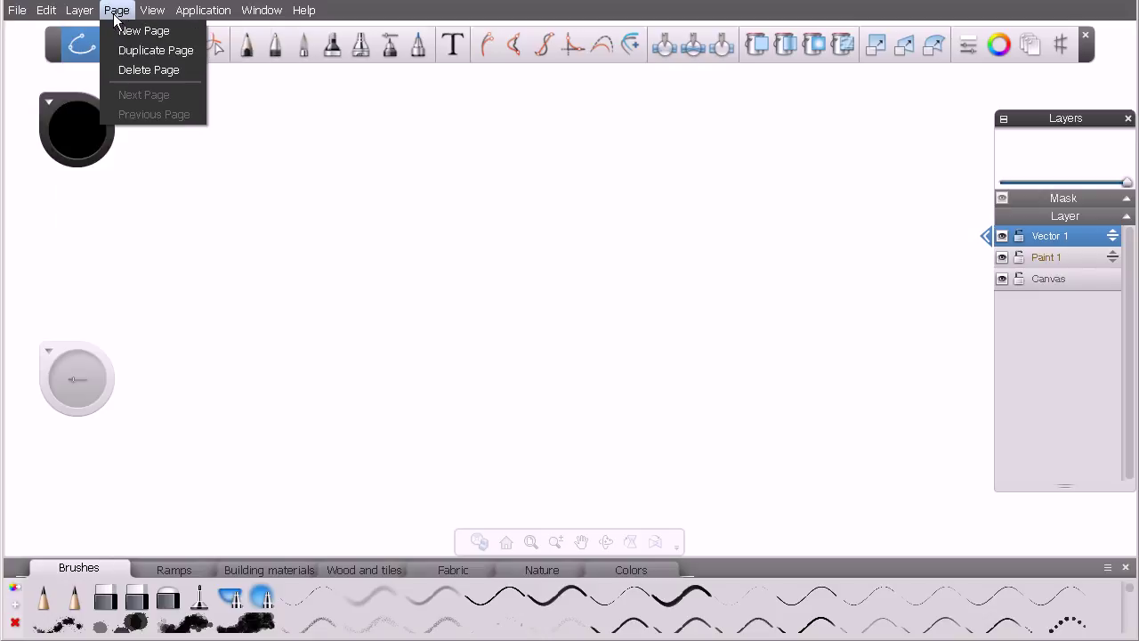
pyautogui.moveTo(148, 13)
pyautogui.moveTo(261, 12)
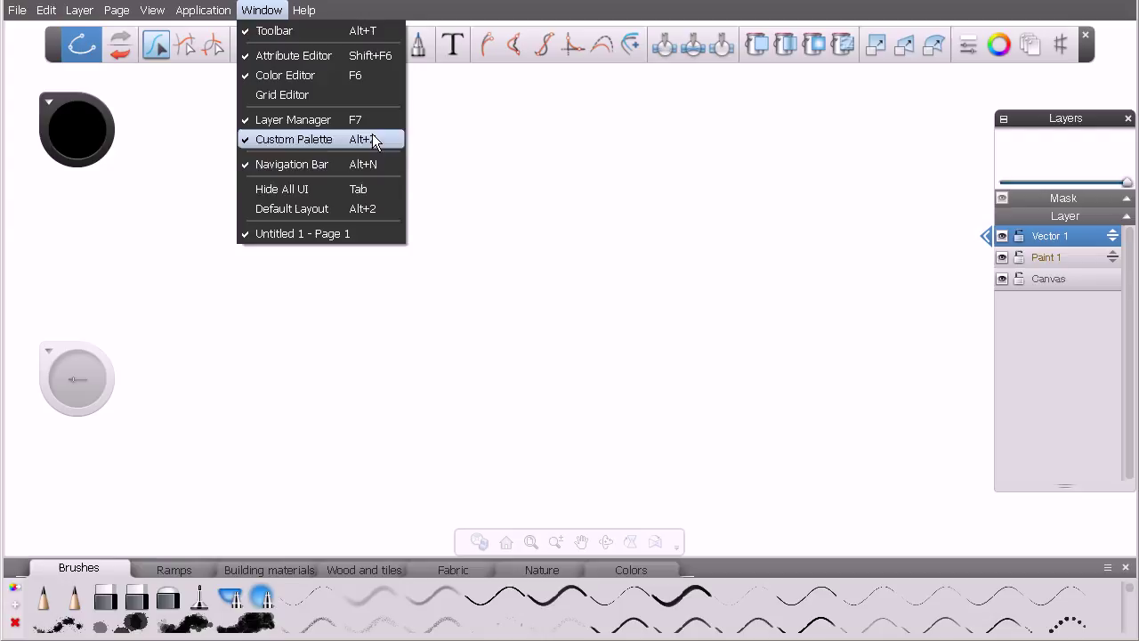
pyautogui.click(267, 13)
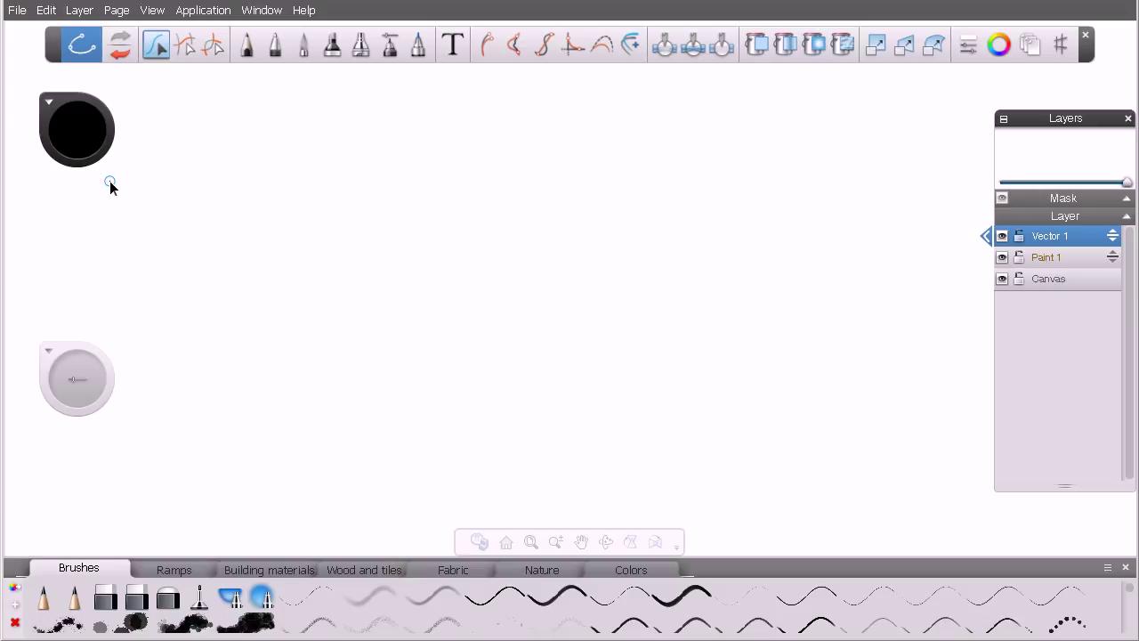
# Step: Shift the toolbar slightly and compare the tool sets offered for the Paint 1 and Vector 1 layers, ending on Vector 1
pyautogui.moveTo(52, 49)
pyautogui.mouseDown()
pyautogui.moveTo(63, 43)
pyautogui.moveTo(60, 60)
pyautogui.moveTo(65, 50)
pyautogui.moveTo(105, 319)
pyautogui.moveTo(86, 80)
pyautogui.moveTo(59, 52)
pyautogui.mouseUp()
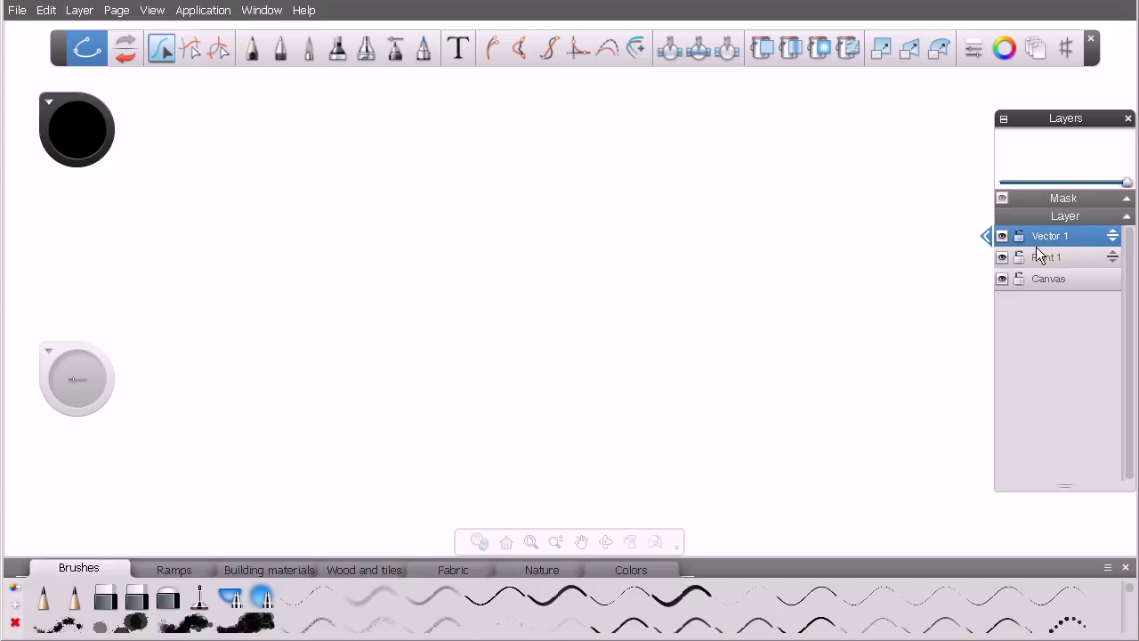
pyautogui.click(76, 50)
pyautogui.click(1061, 258)
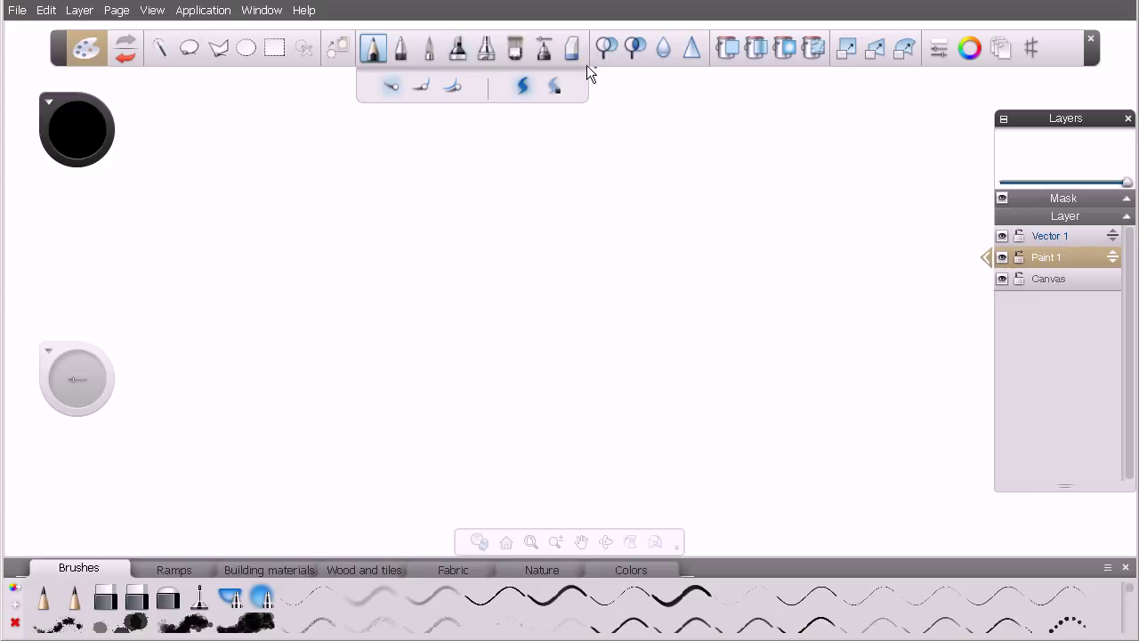
pyautogui.click(1064, 238)
pyautogui.click(161, 55)
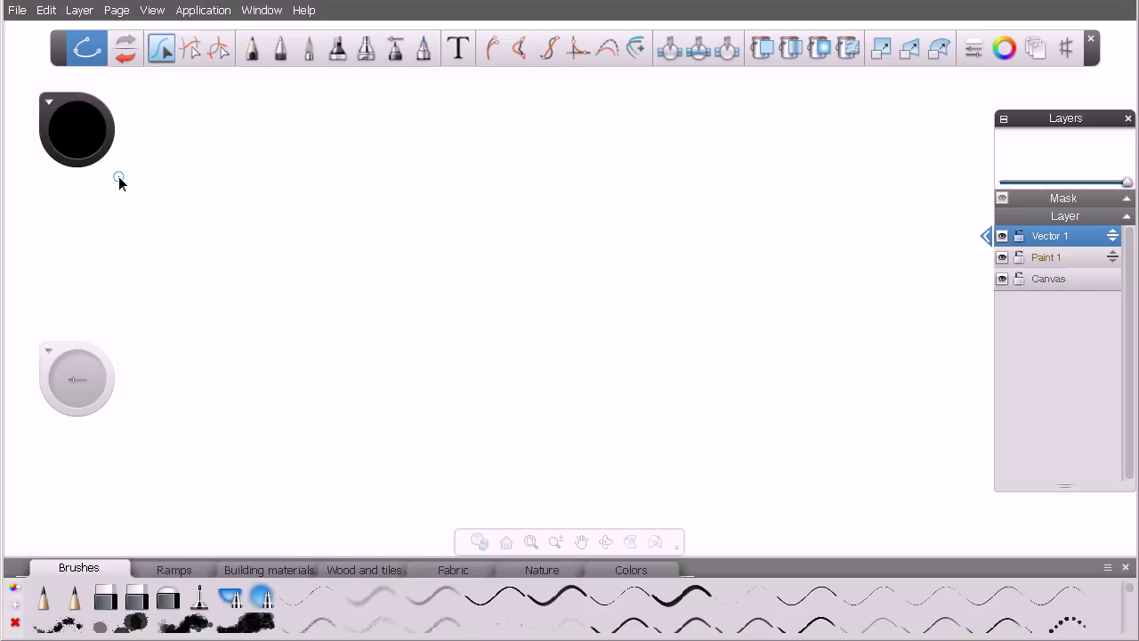
# Step: Expand the Color editor from its puck to view the color wheel and HSL controls, and collapse it back
pyautogui.click(78, 130)
pyautogui.click(48, 102)
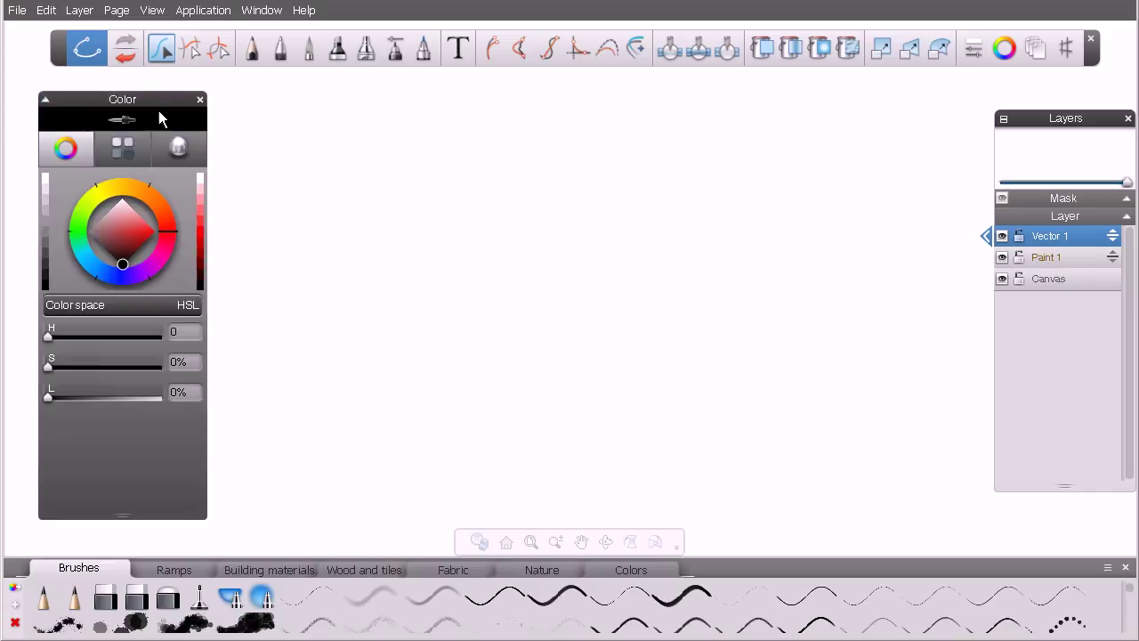
pyautogui.moveTo(158, 100)
pyautogui.mouseDown()
pyautogui.moveTo(176, 96)
pyautogui.moveTo(155, 95)
pyautogui.mouseUp()
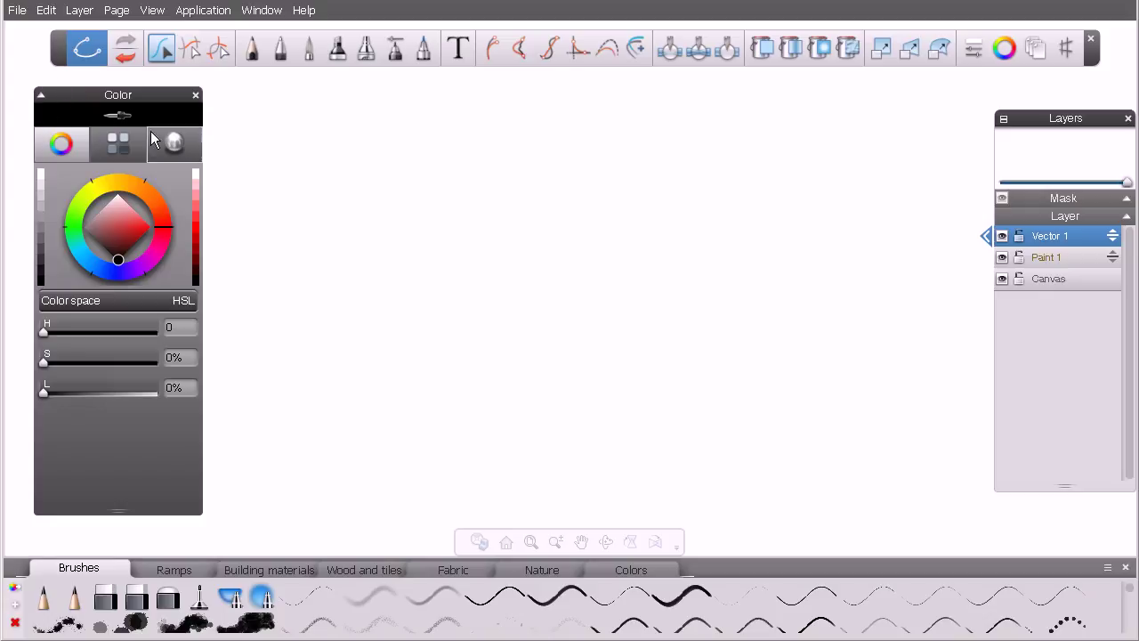
pyautogui.moveTo(40, 98); pyautogui.dragTo(40, 97)
pyautogui.click(40, 95)
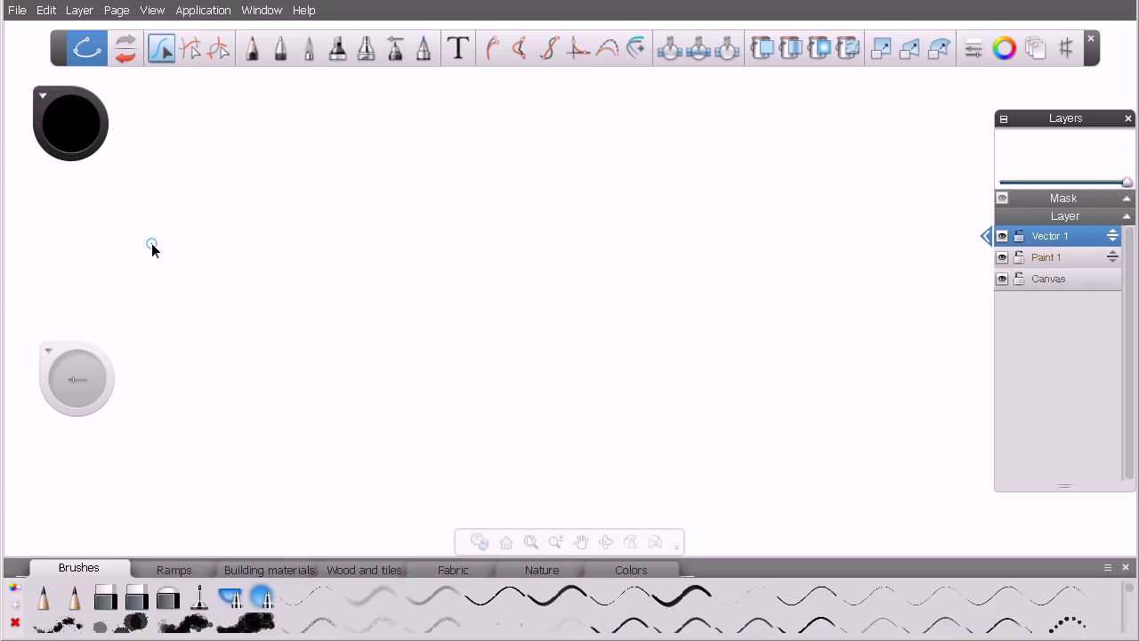
# Step: Reposition the color puck slightly and place the tool attribute puck directly beneath it
pyautogui.moveTo(74, 98)
pyautogui.mouseDown()
pyautogui.moveTo(205, 215)
pyautogui.moveTo(111, 131)
pyautogui.moveTo(133, 110)
pyautogui.moveTo(457, 137)
pyautogui.moveTo(80, 117)
pyautogui.mouseUp()
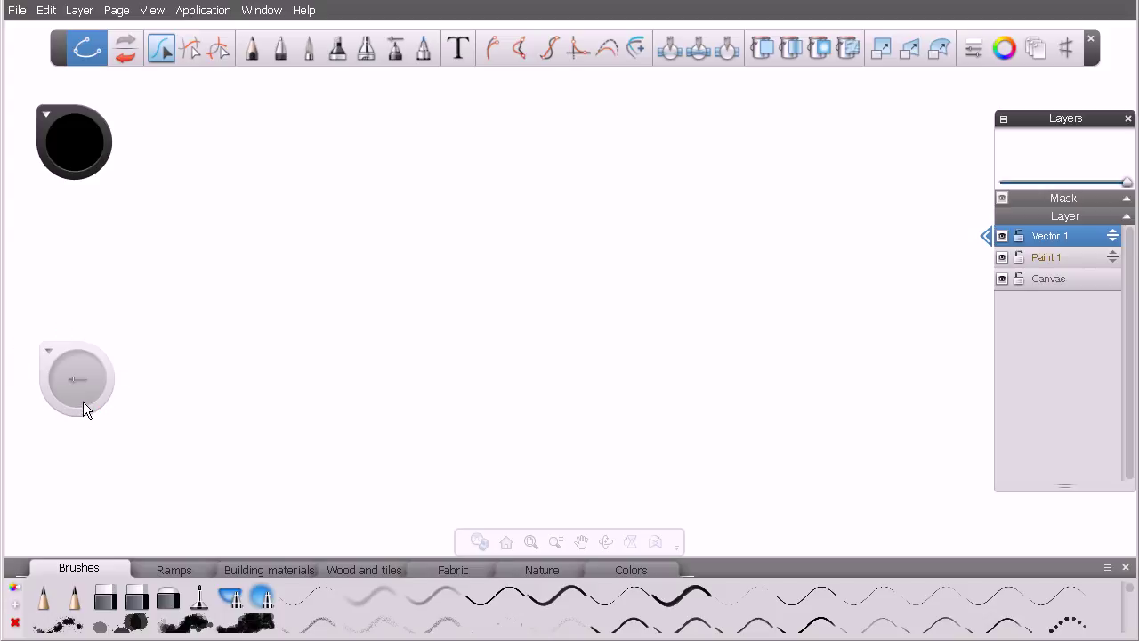
pyautogui.moveTo(81, 347); pyautogui.dragTo(83, 204)
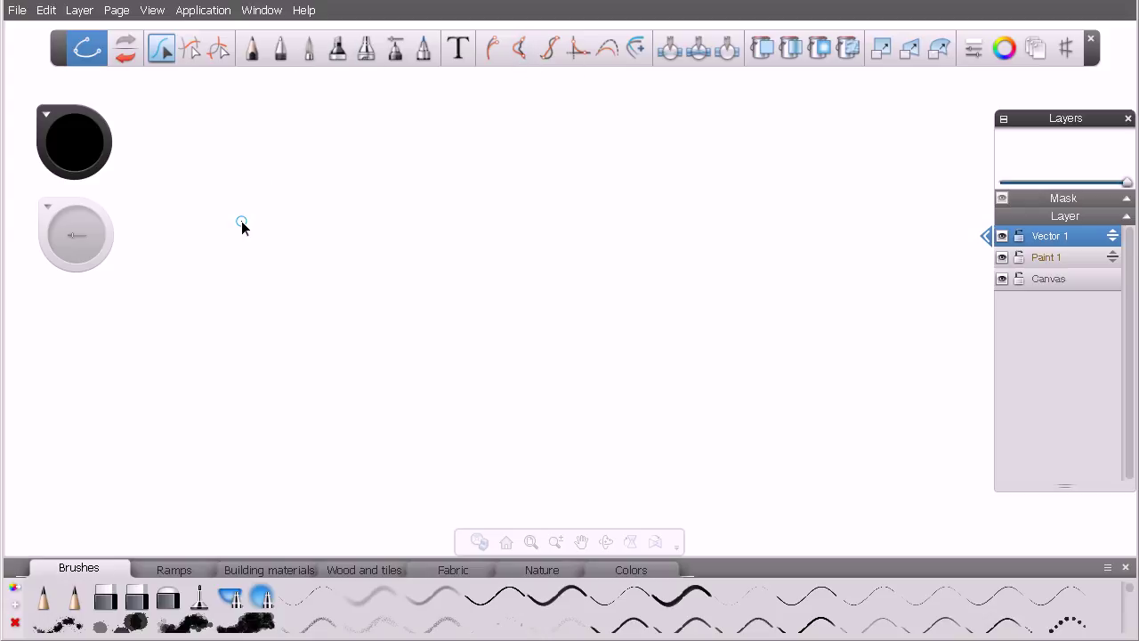
# Step: Expand the tool attribute puck to compare settings for Select Curve, Pencil, Marker and Air brush, and collapse it with Select Curve active
pyautogui.click(49, 207)
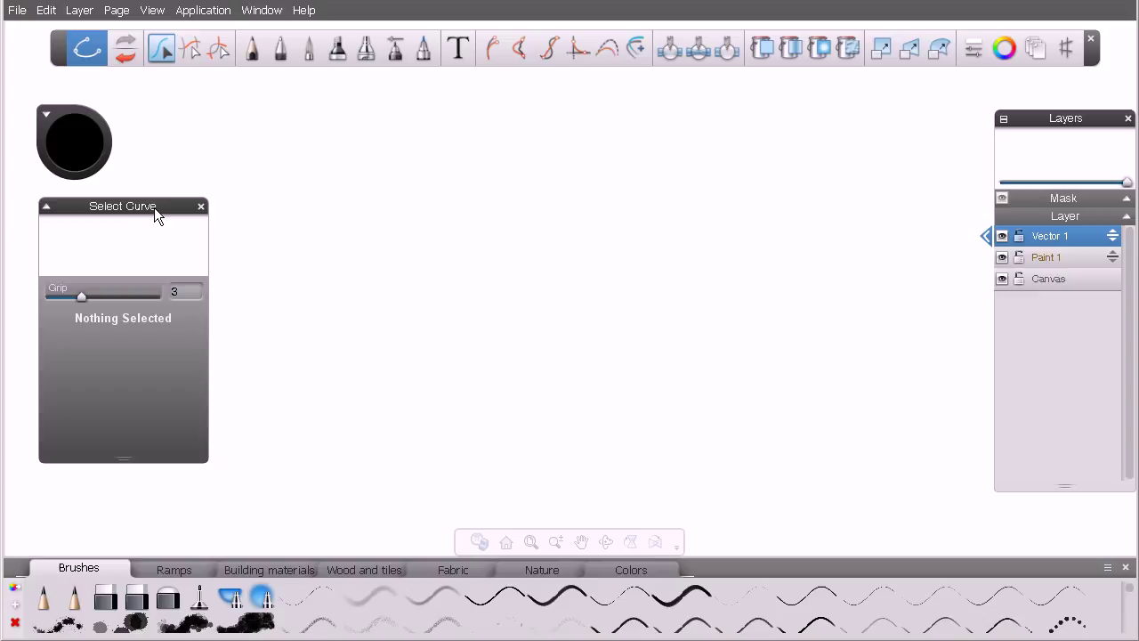
pyautogui.moveTo(156, 204); pyautogui.dragTo(163, 204)
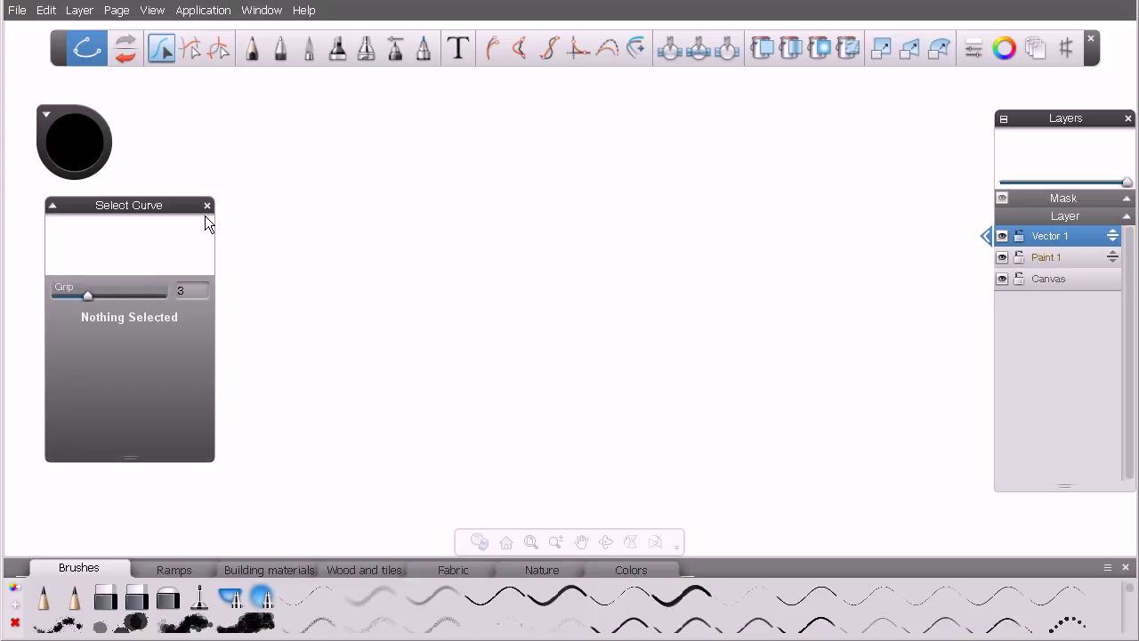
pyautogui.click(251, 53)
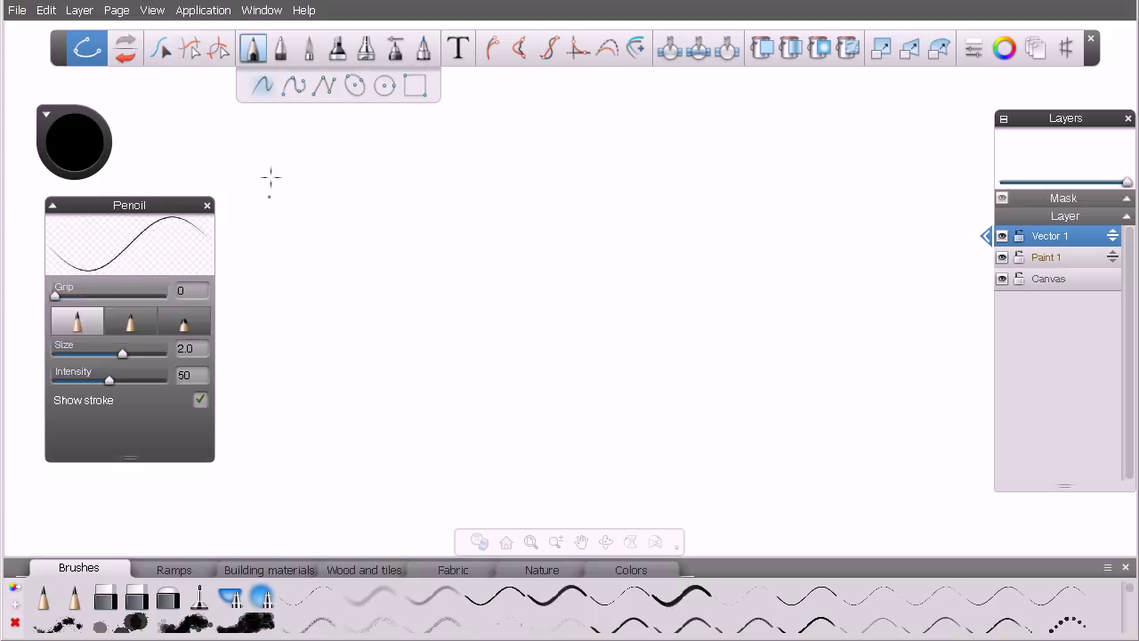
pyautogui.click(313, 49)
pyautogui.click(337, 52)
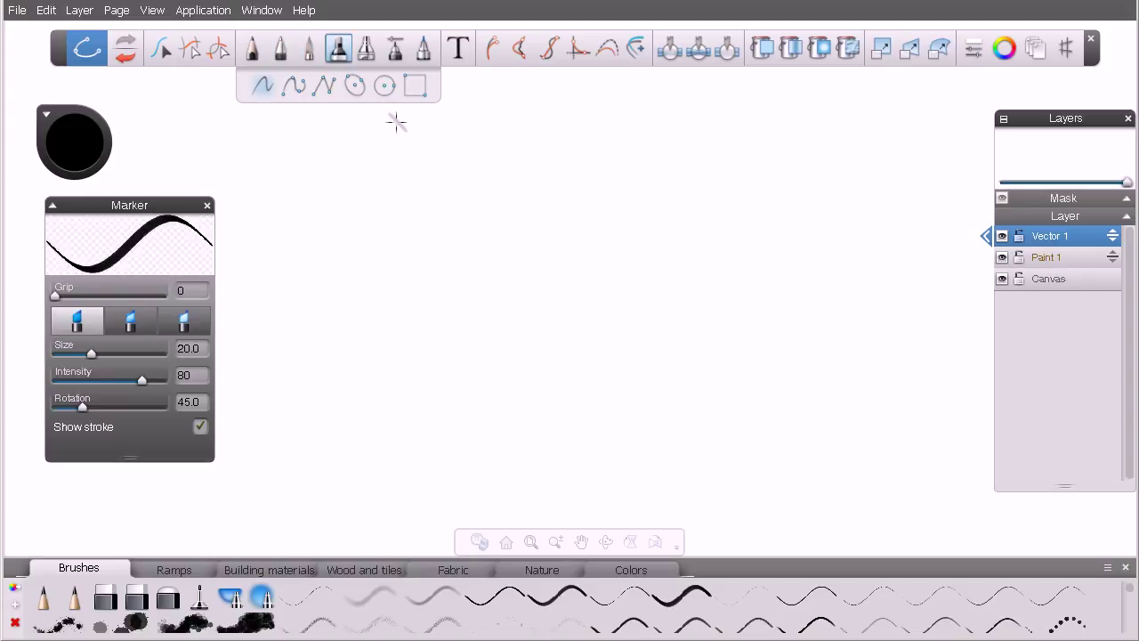
pyautogui.click(369, 52)
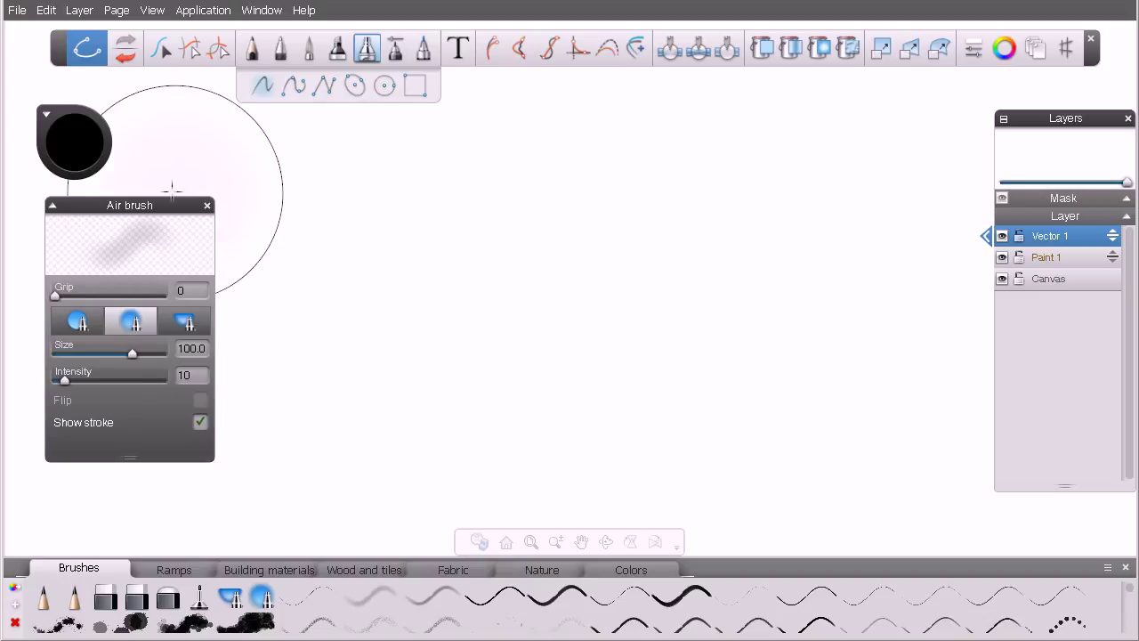
pyautogui.click(159, 51)
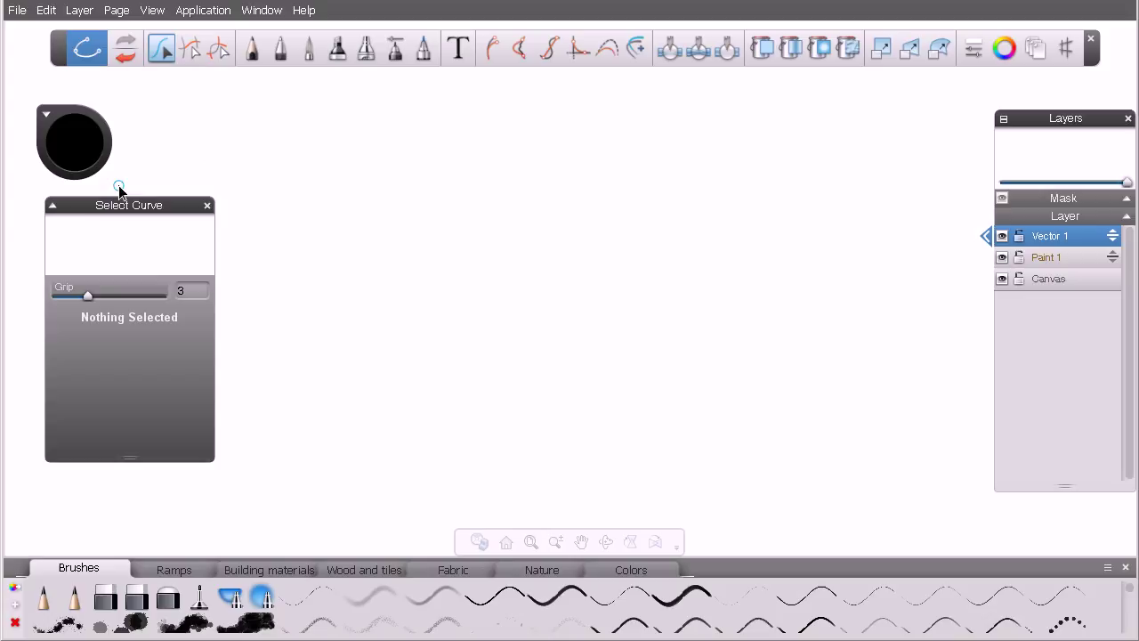
pyautogui.click(52, 204)
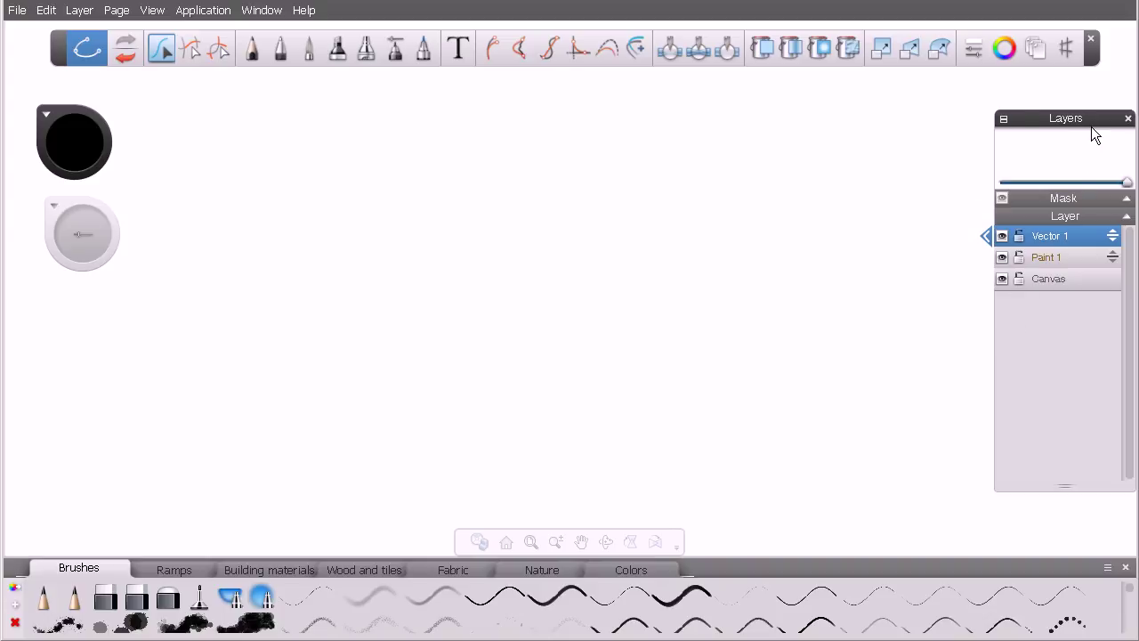
# Step: Reposition the Layers palette and cycle it through its thumbnail, collapsed and compact list displays
pyautogui.moveTo(1059, 118); pyautogui.dragTo(1050, 95)
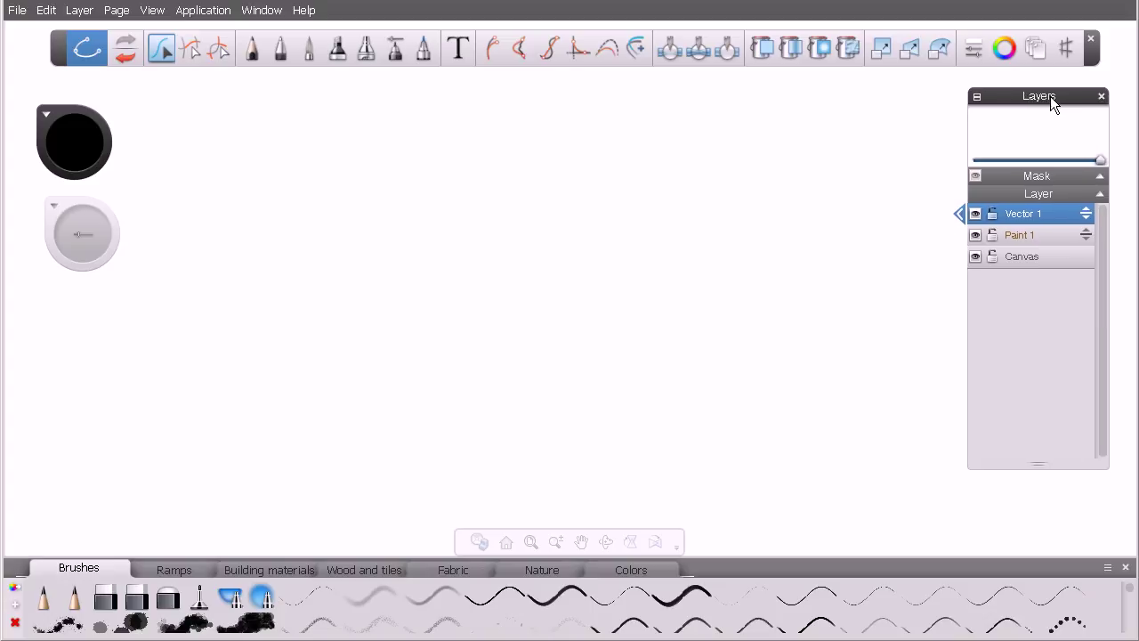
pyautogui.click(976, 95)
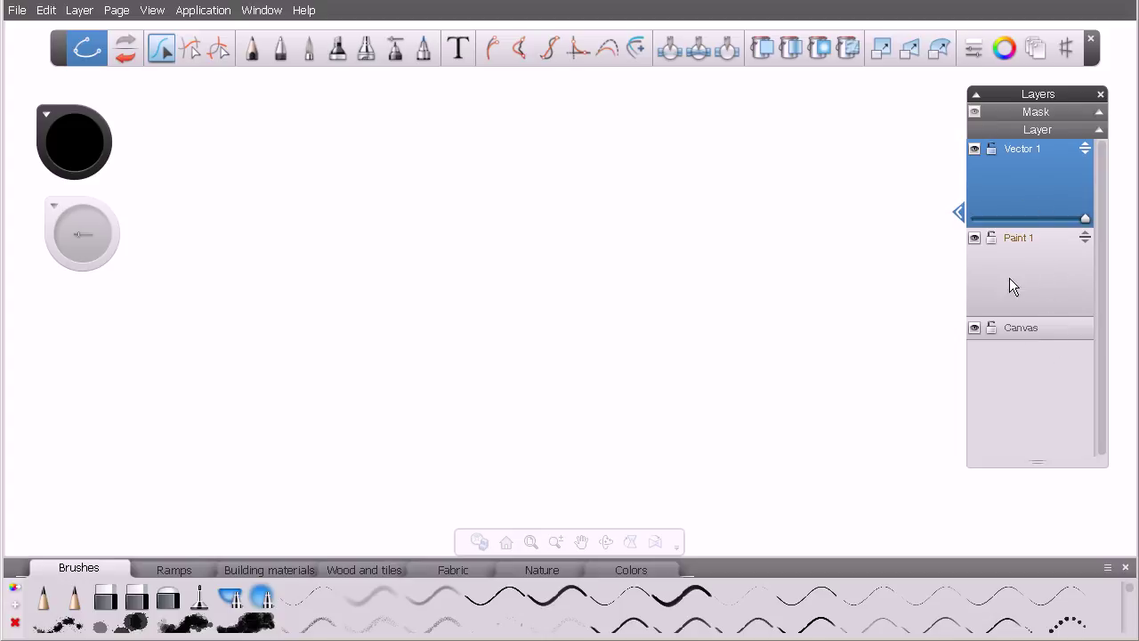
pyautogui.click(976, 94)
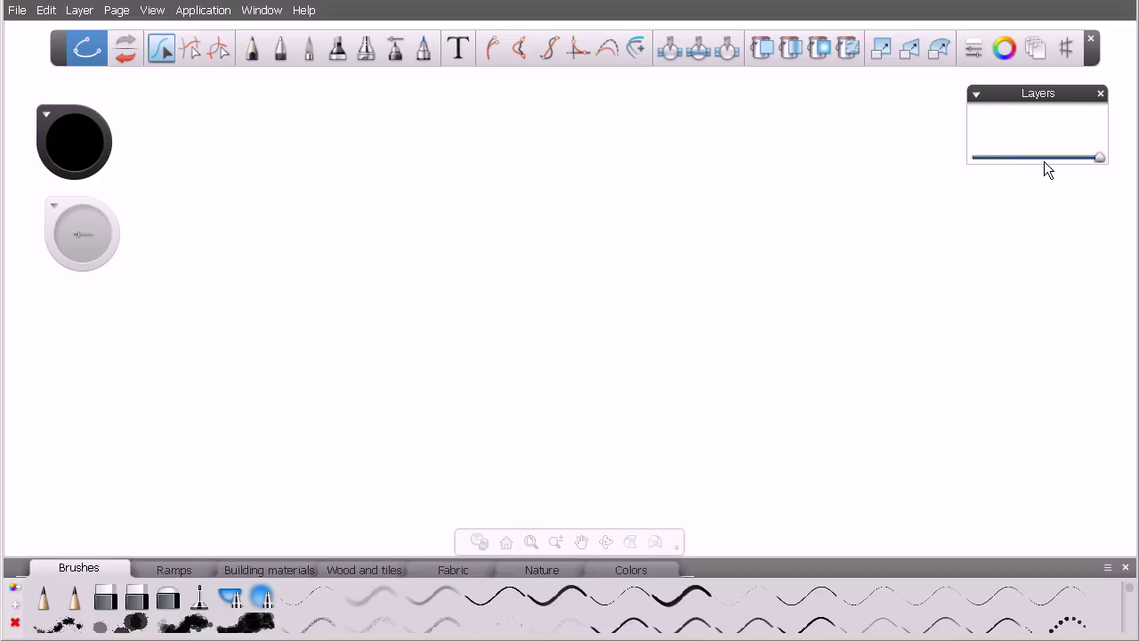
pyautogui.moveTo(1058, 93)
pyautogui.mouseDown()
pyautogui.moveTo(1037, 153)
pyautogui.moveTo(1029, 138)
pyautogui.moveTo(1068, 141)
pyautogui.moveTo(1034, 162)
pyautogui.moveTo(1043, 126)
pyautogui.moveTo(1063, 123)
pyautogui.moveTo(1059, 108)
pyautogui.moveTo(1048, 118)
pyautogui.moveTo(1059, 100)
pyautogui.mouseUp()
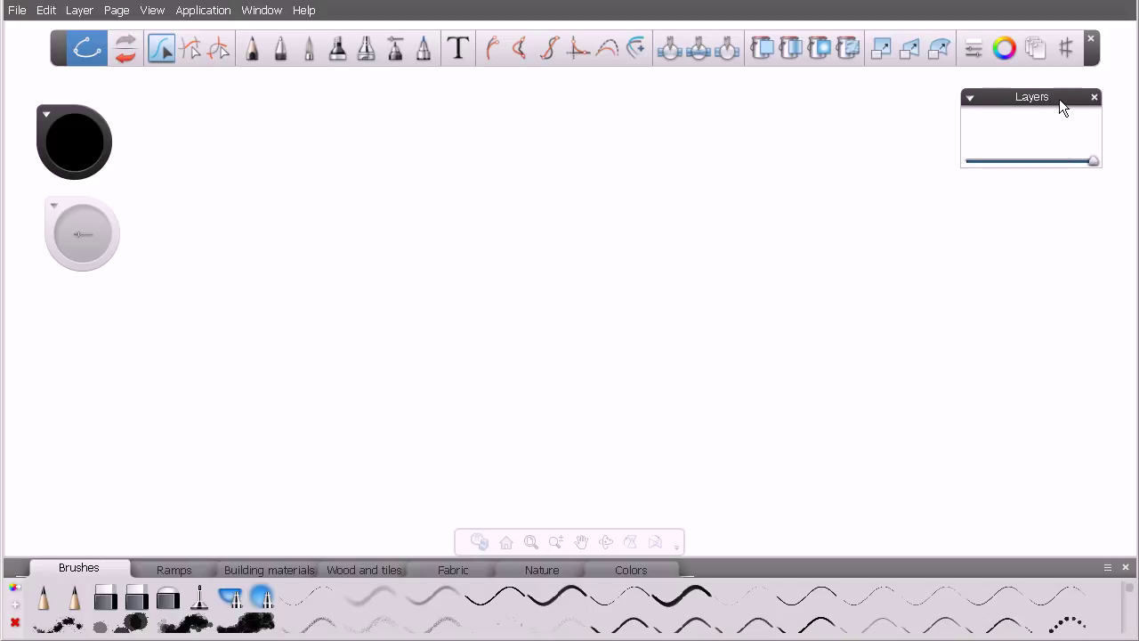
pyautogui.click(971, 97)
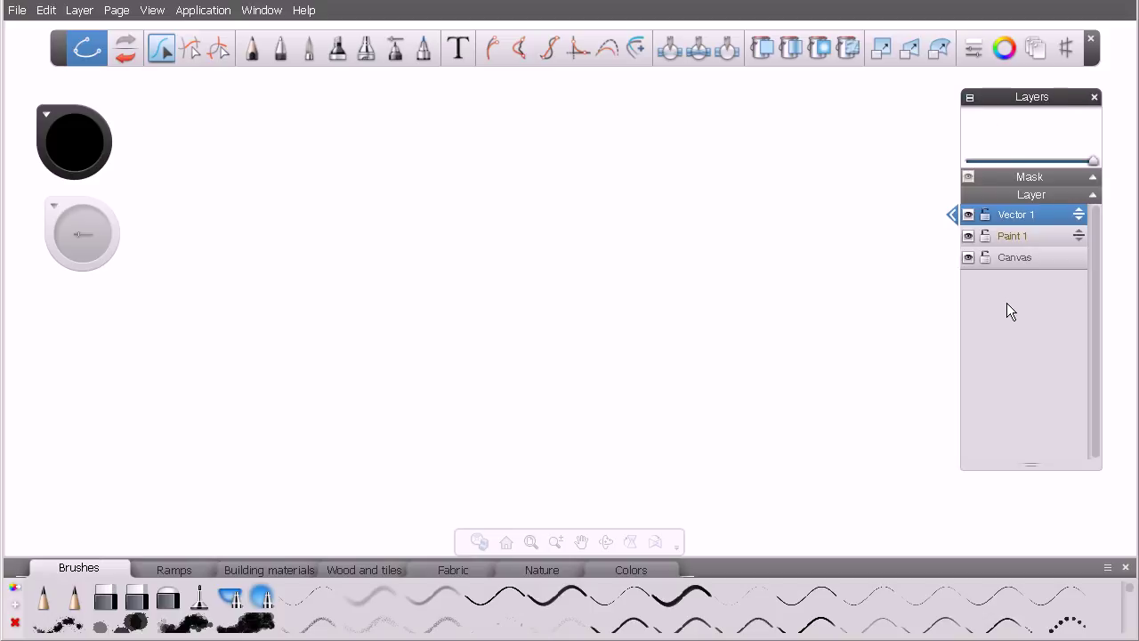
pyautogui.moveTo(1051, 98); pyautogui.dragTo(1062, 109)
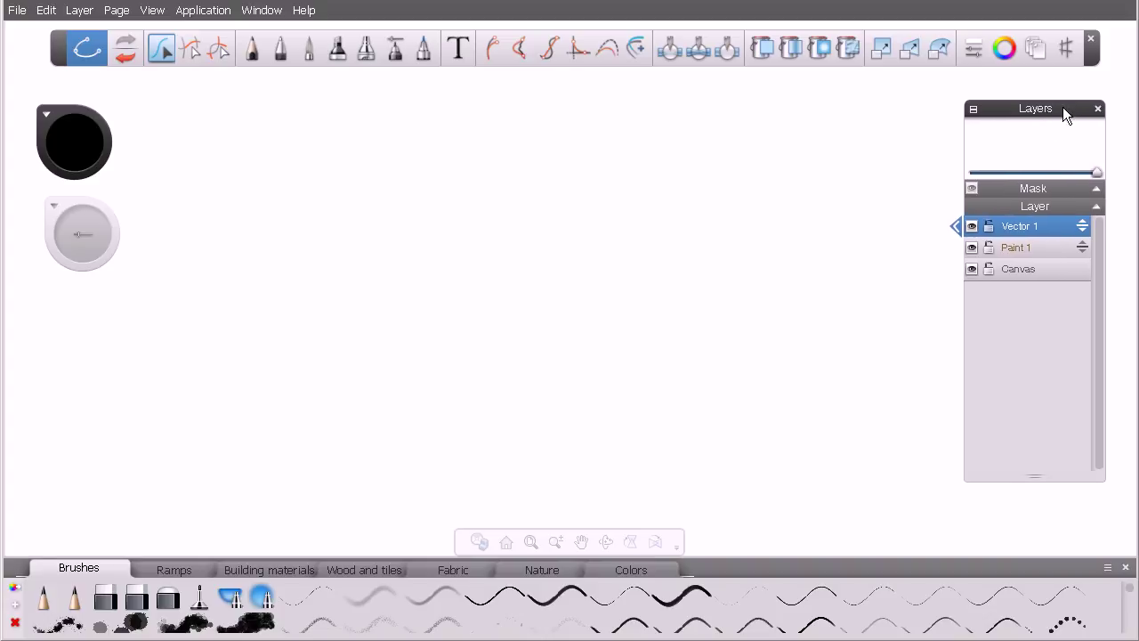
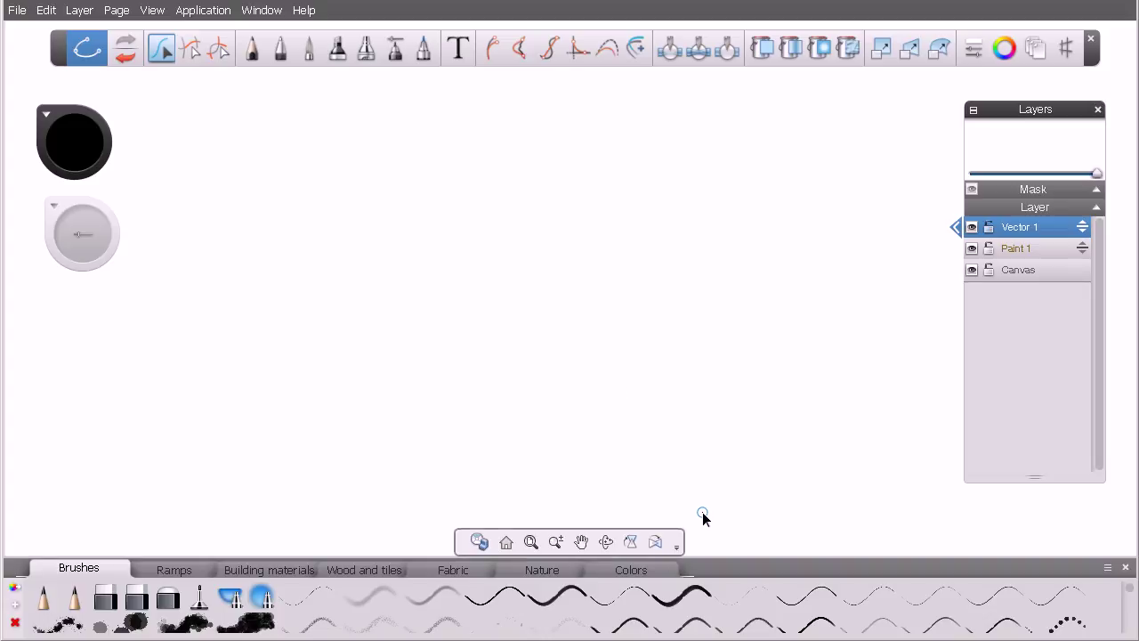
# Step: Enlarge the custom palette to show more rows and look through its Brushes set
pyautogui.click(555, 541)
pyautogui.moveTo(730, 559); pyautogui.dragTo(737, 523)
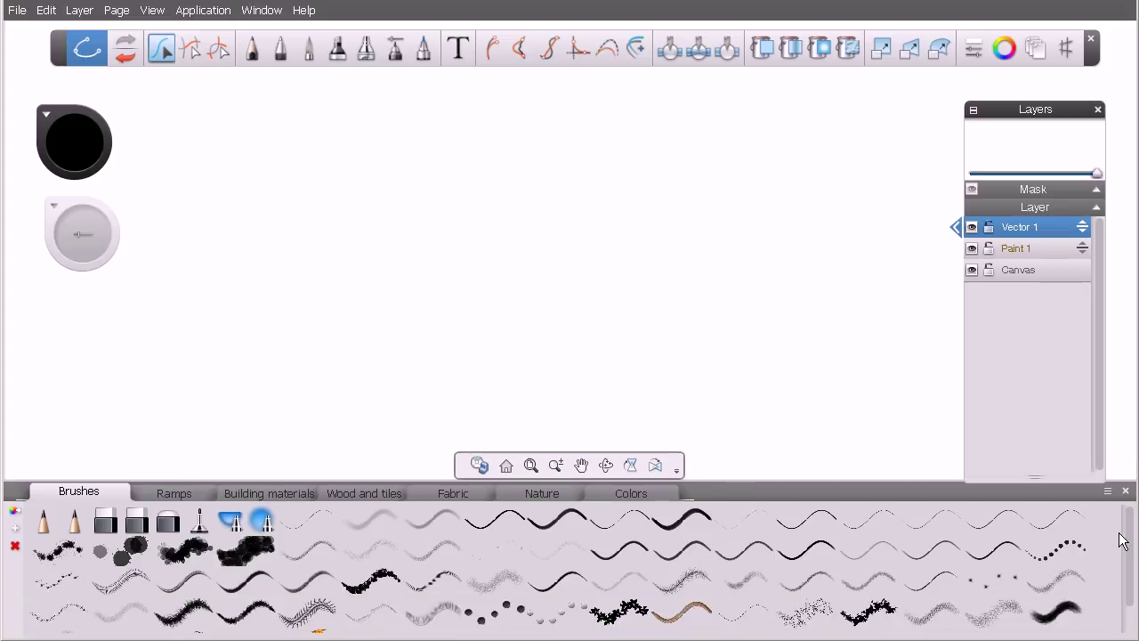
pyautogui.scroll(-1, 1130, 539)
pyautogui.scroll(1, 1130, 541)
# Step: Review the Ramps, Building materials, Wood and tiles, Fabric, Nature and Colors sets, and shrink the custom palette back to two rows
pyautogui.click(185, 493)
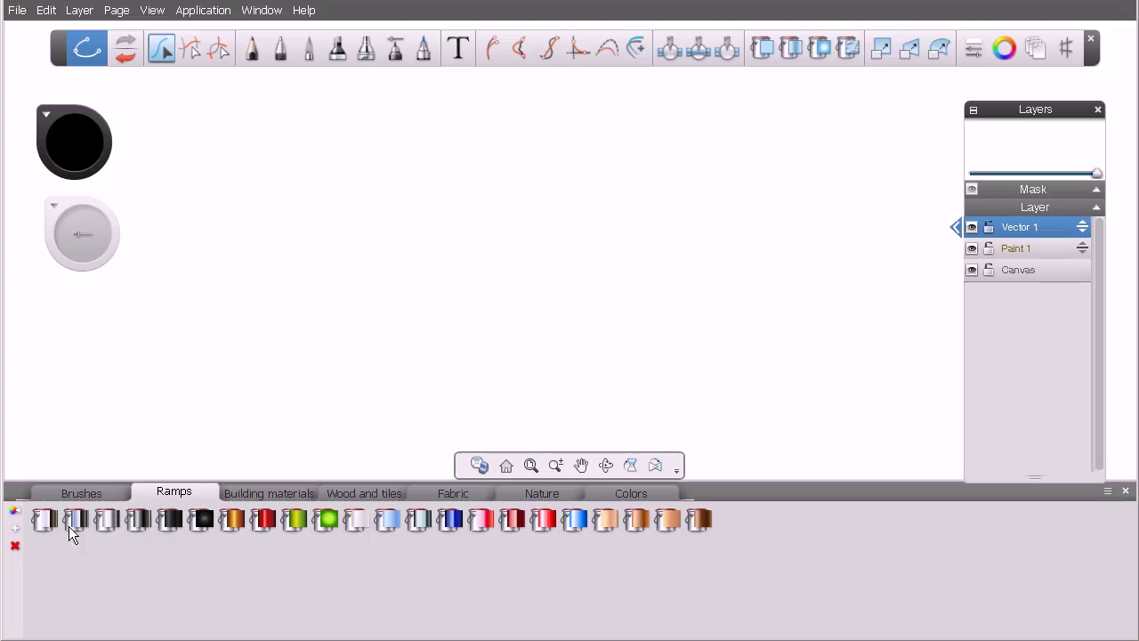
pyautogui.click(269, 495)
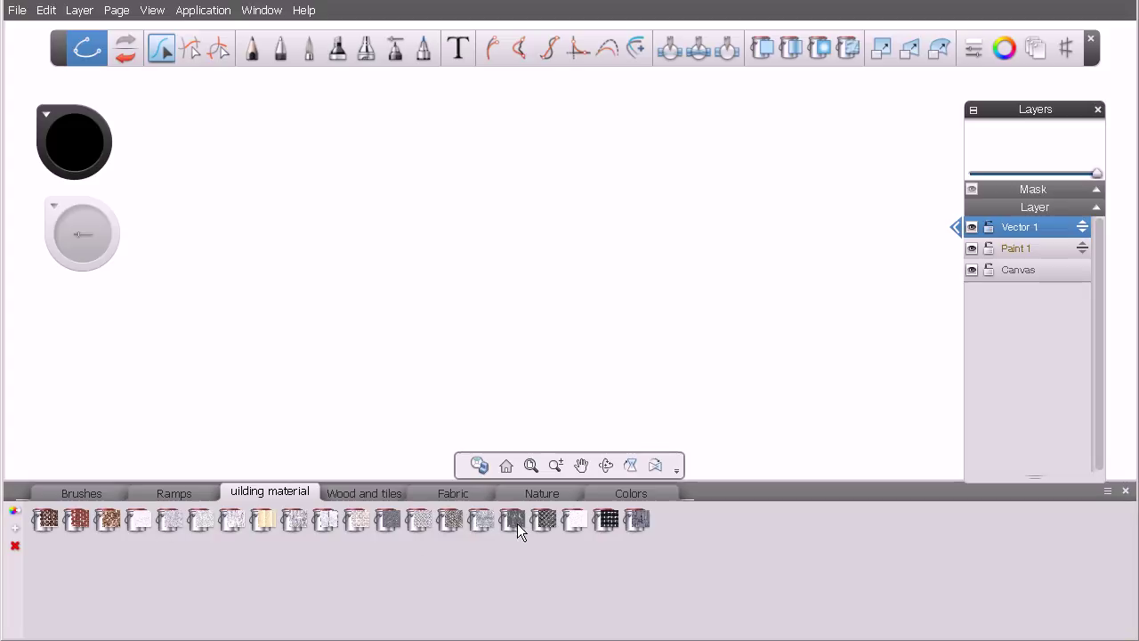
pyautogui.click(362, 493)
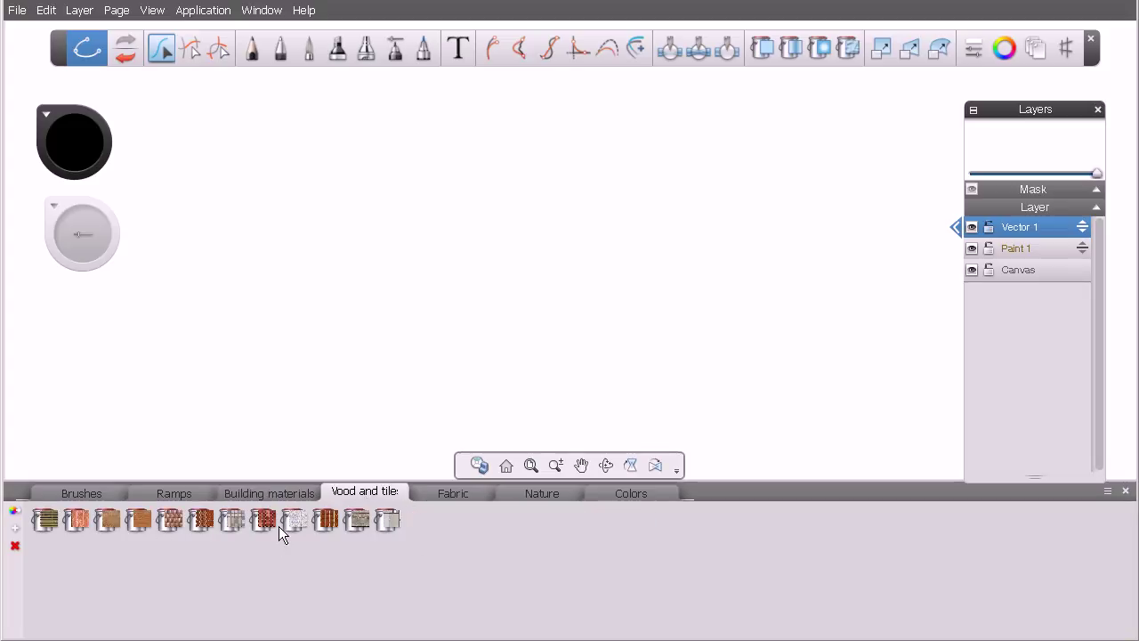
pyautogui.click(444, 492)
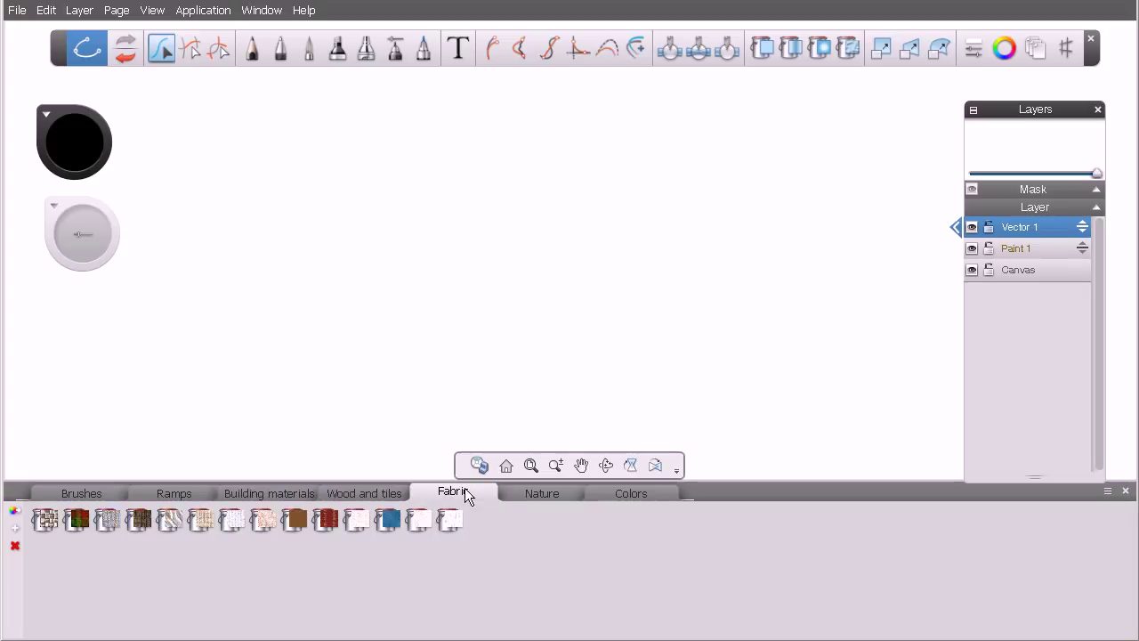
pyautogui.click(532, 493)
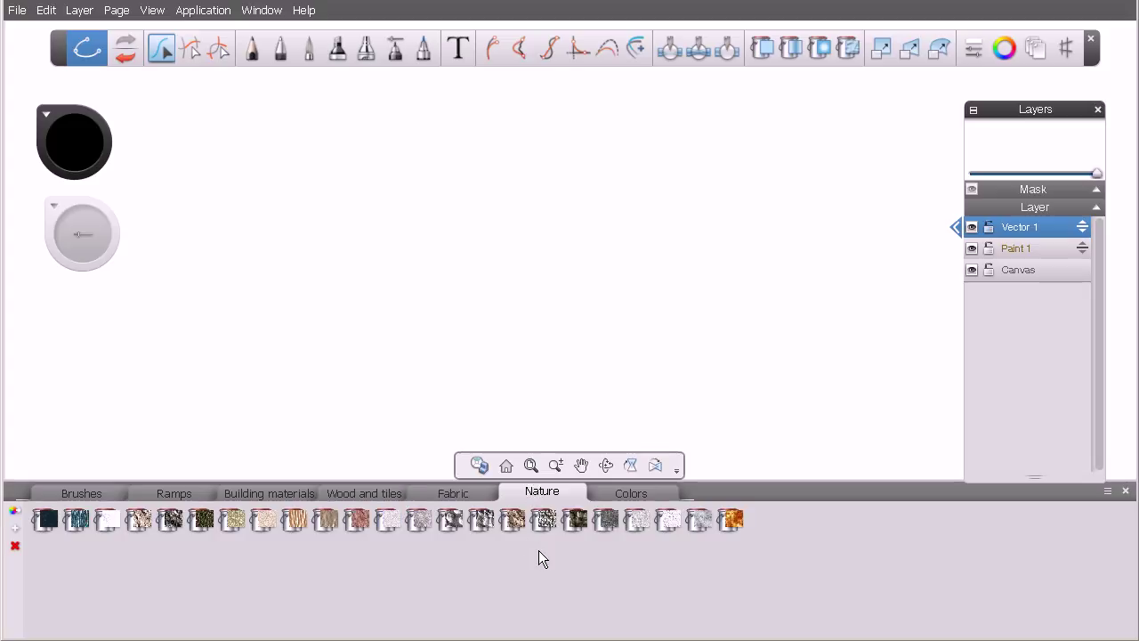
pyautogui.click(632, 492)
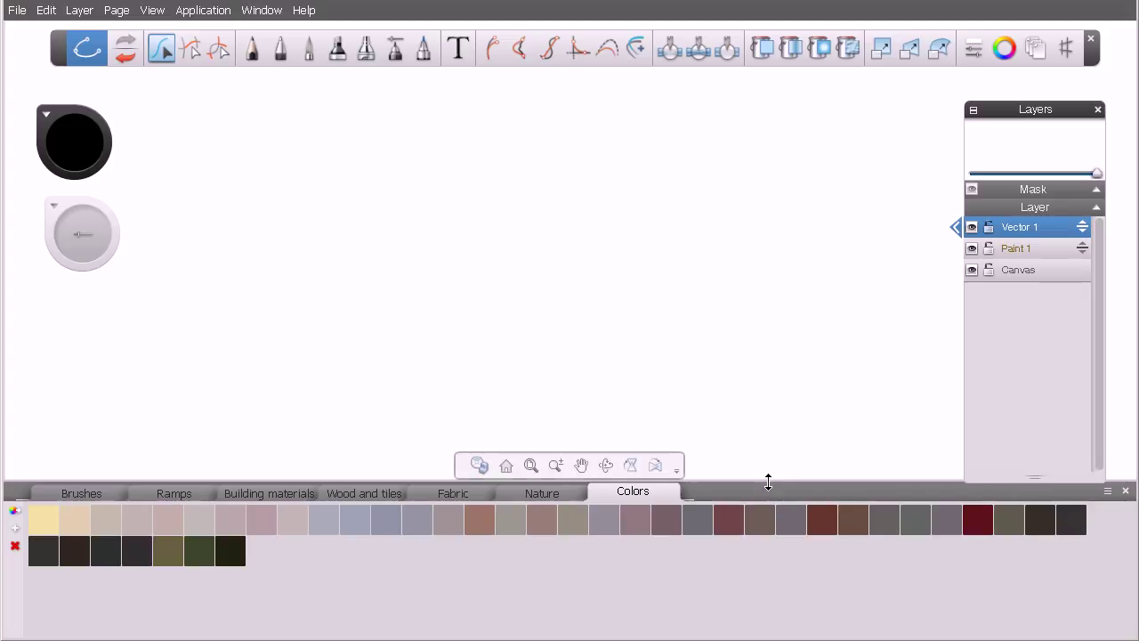
pyautogui.moveTo(767, 493); pyautogui.dragTo(765, 511)
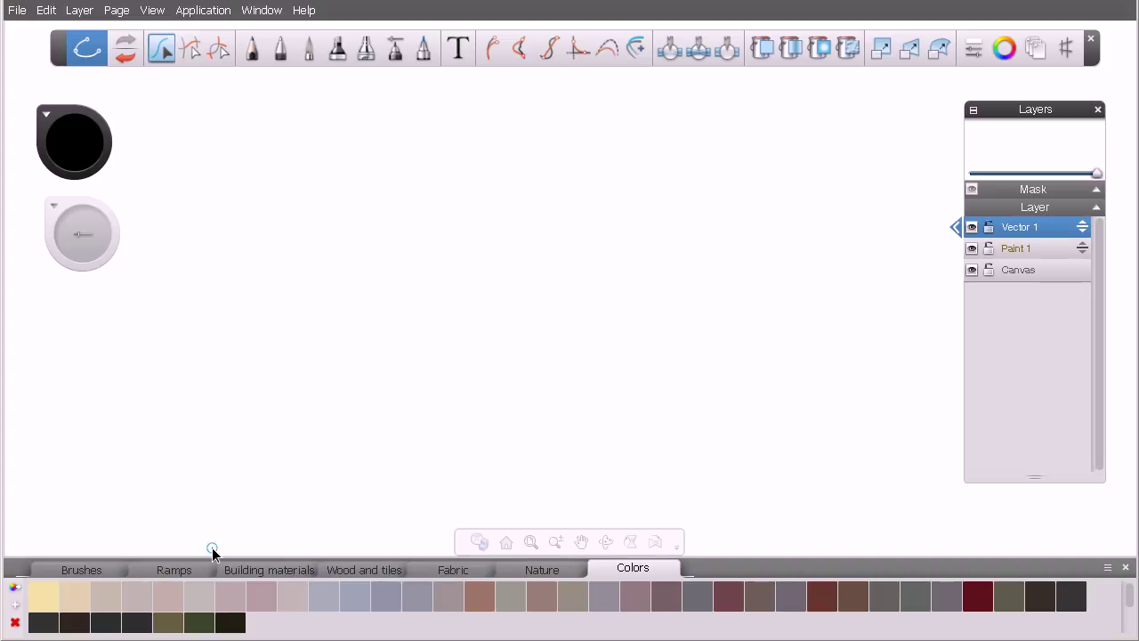
# Step: Show the Brushes set in the custom palette, and hide and restore all floating interface elements twice with Hide All UI
pyautogui.click(103, 569)
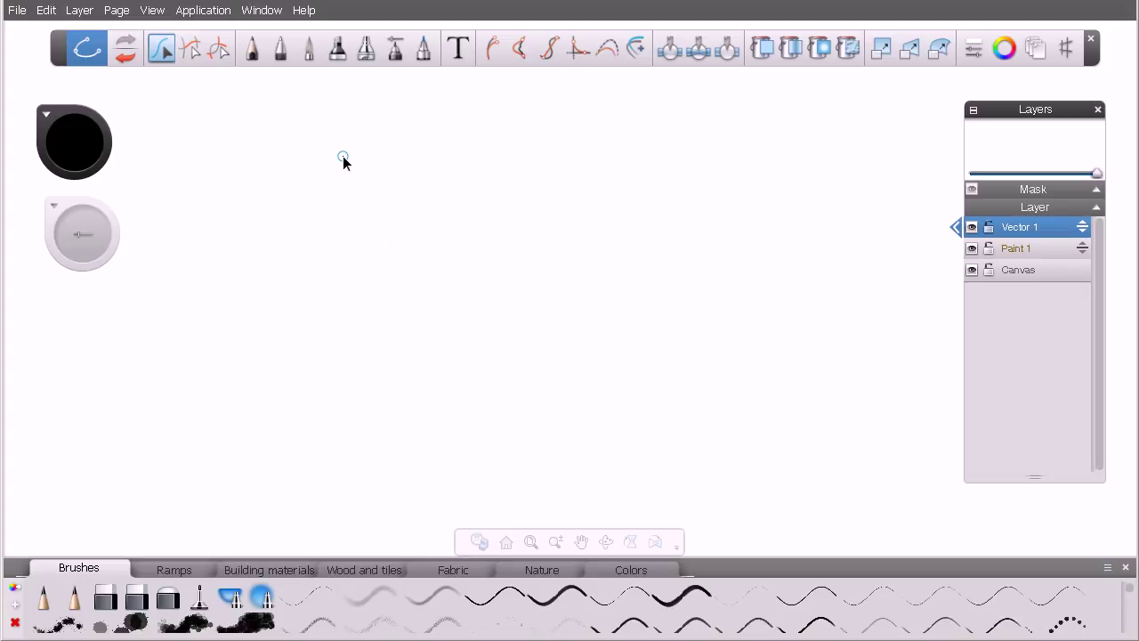
pyautogui.press('Tab')
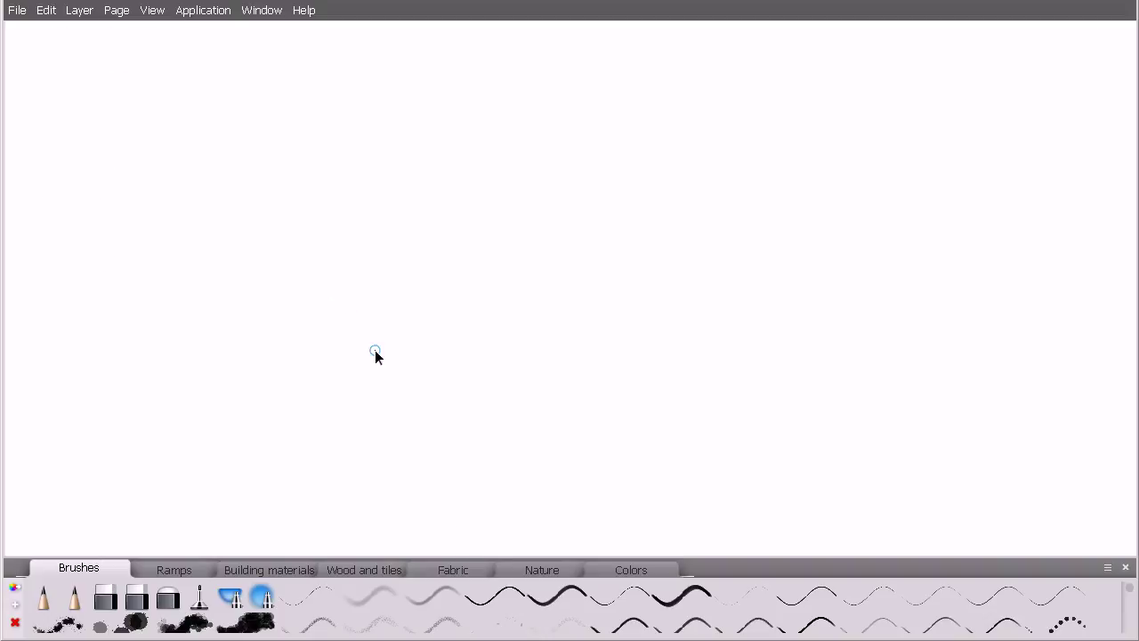
pyautogui.press('Tab')
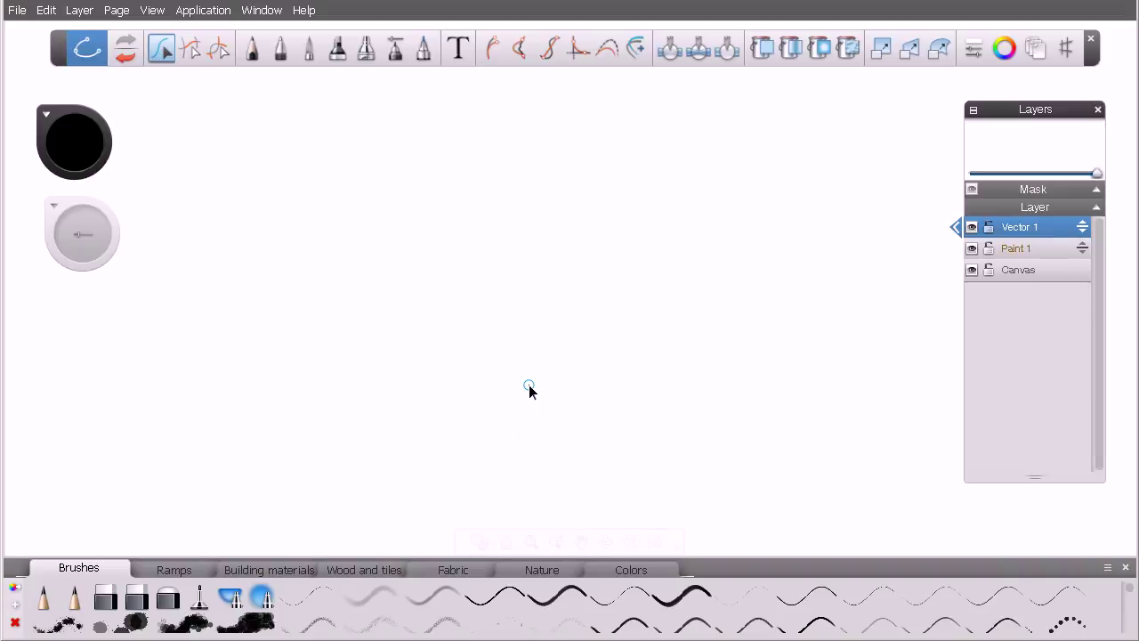
pyautogui.click(264, 13)
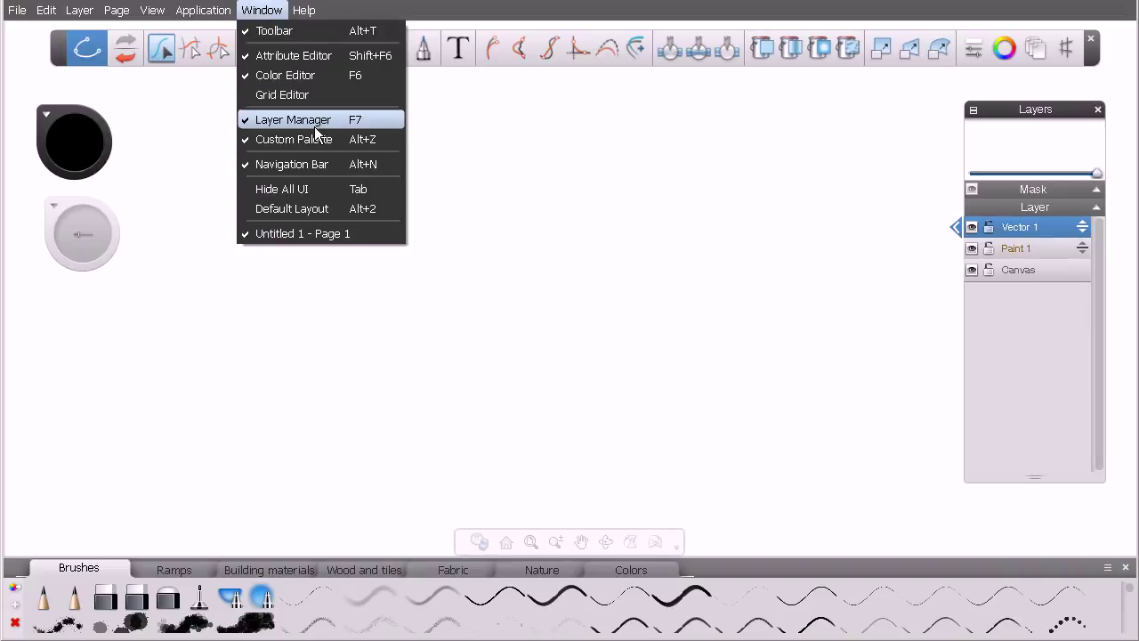
pyautogui.click(322, 190)
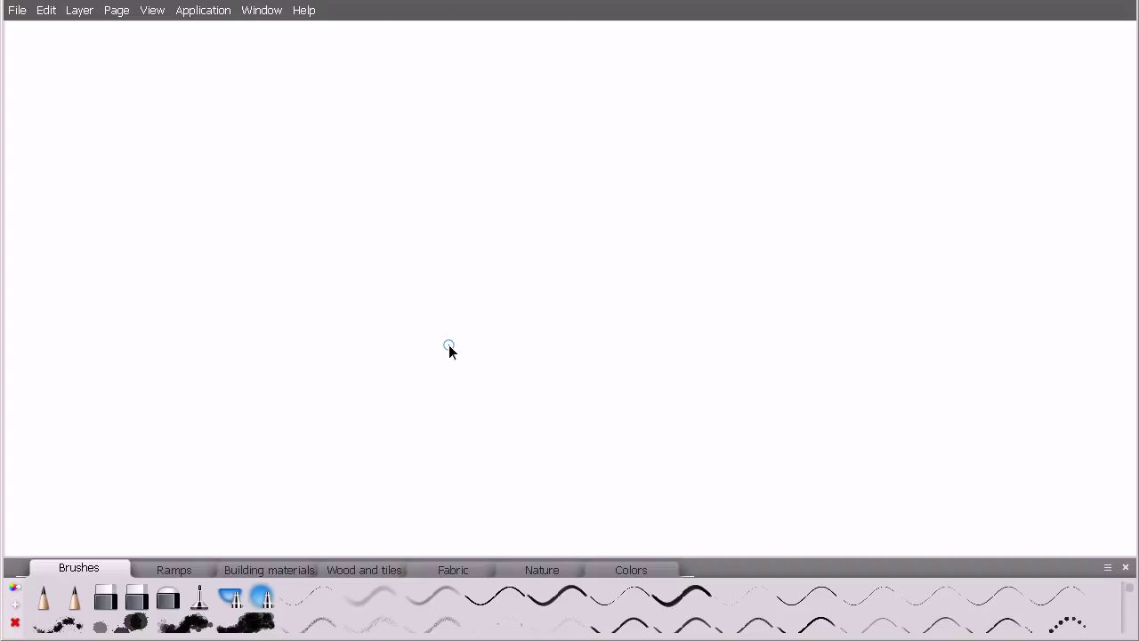
pyautogui.press('Tab')
# Step: Hide the custom palette while toggling the rest of the interface off and on, and bring the custom palette back
pyautogui.click(261, 9)
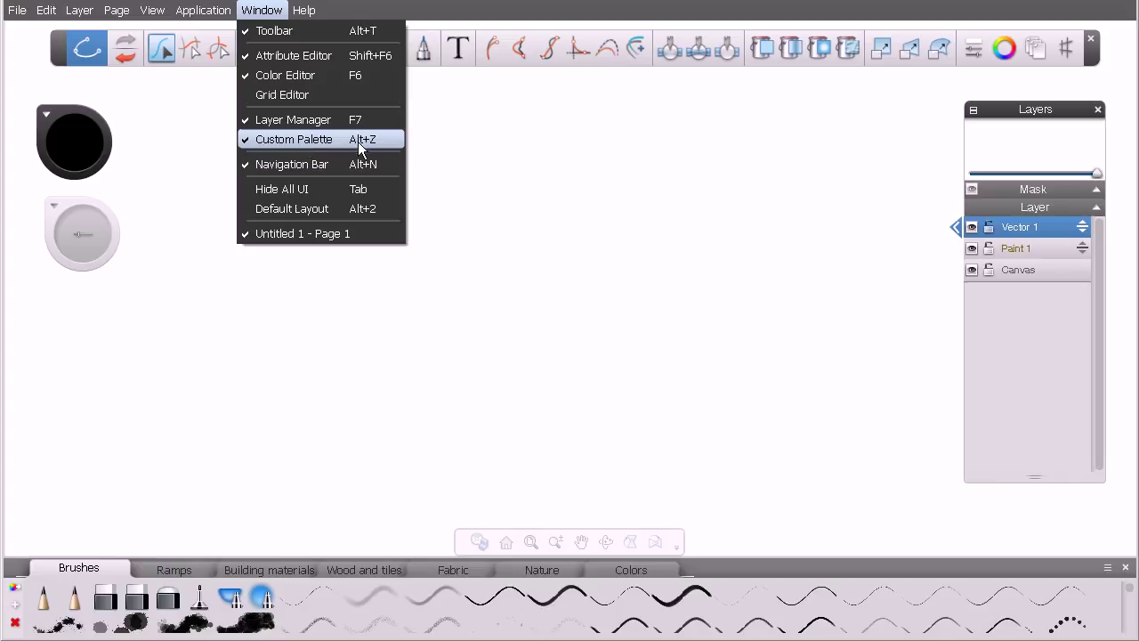
pyautogui.click(306, 140)
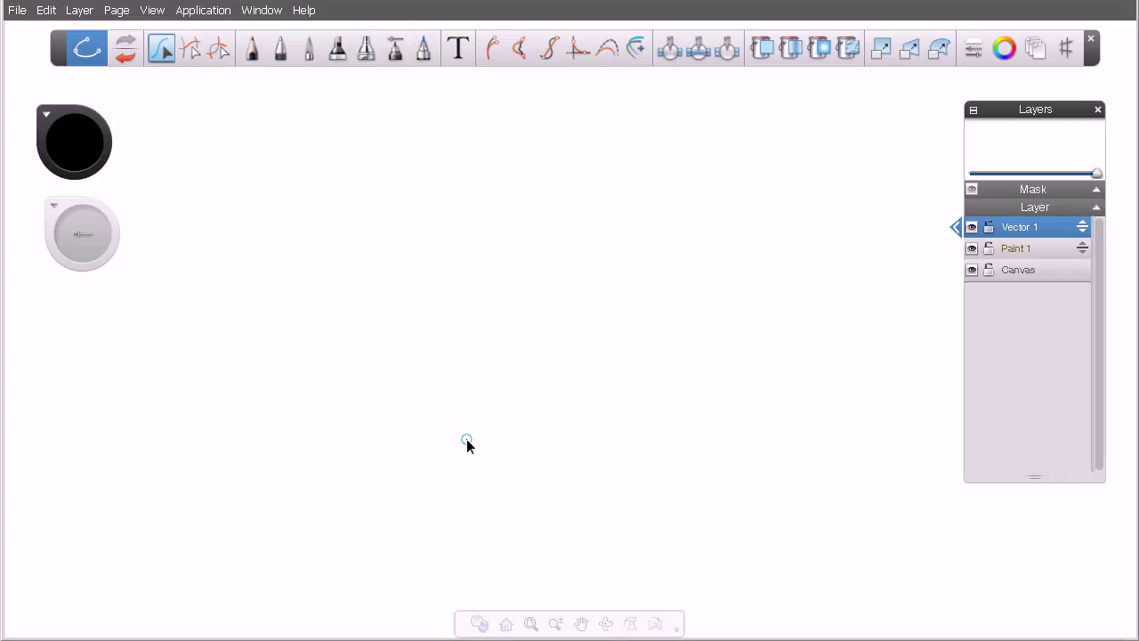
pyautogui.press('Tab')
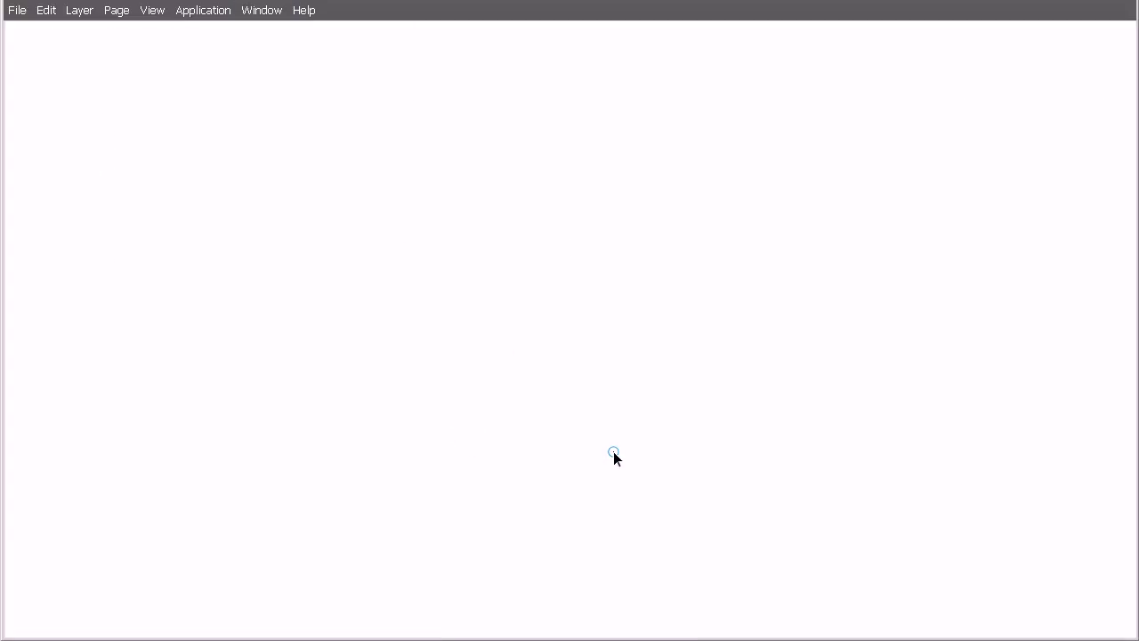
pyautogui.press('Tab')
pyautogui.click(263, 12)
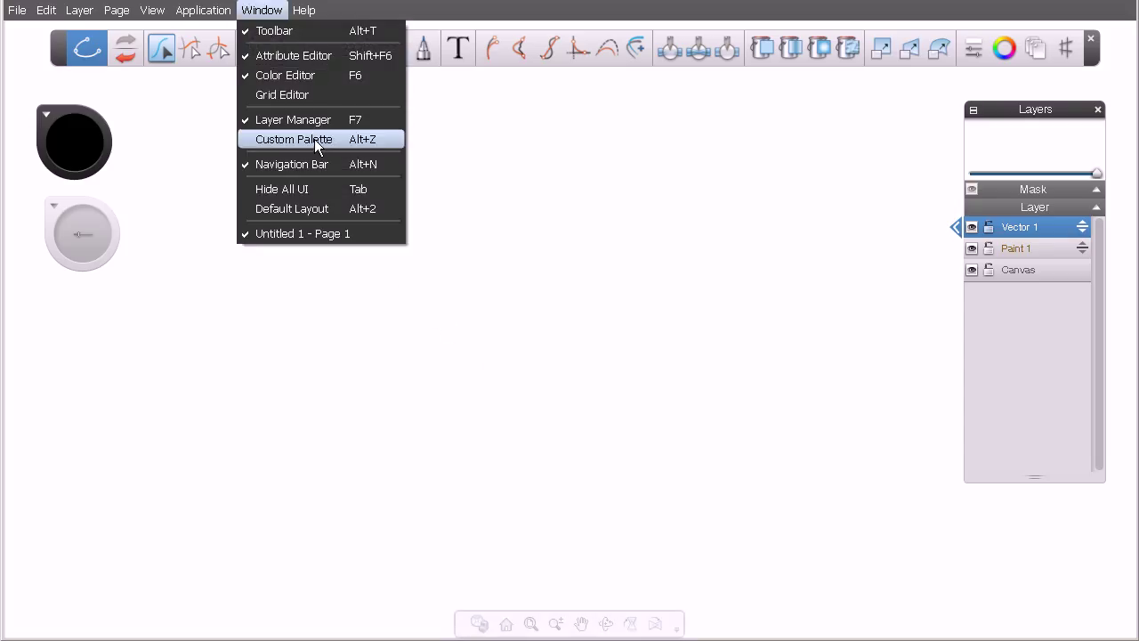
pyautogui.click(316, 140)
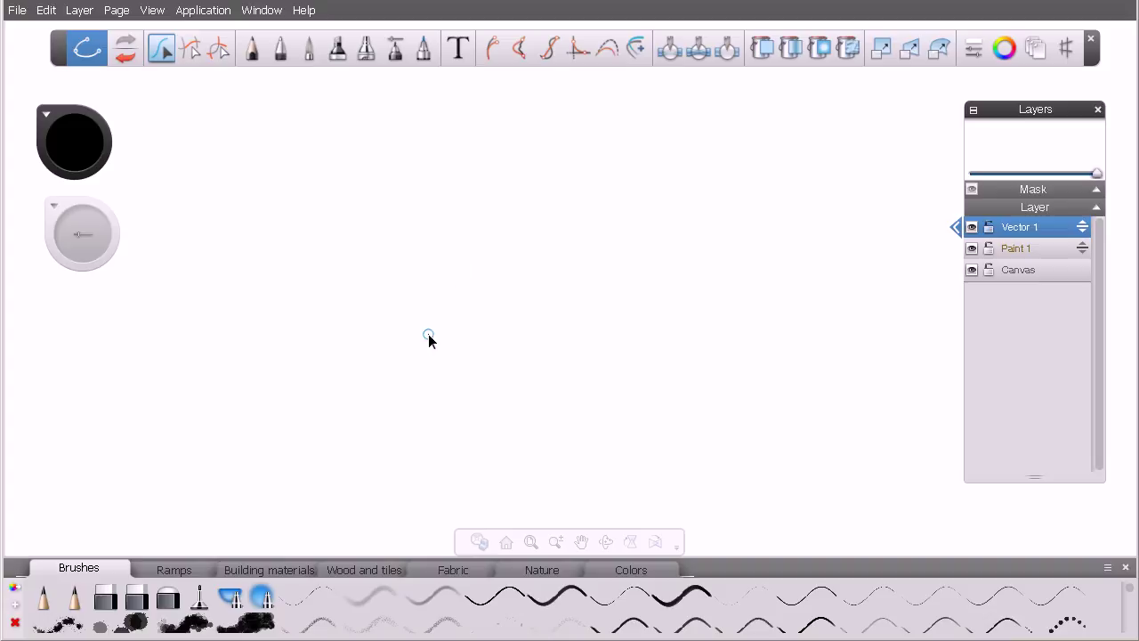